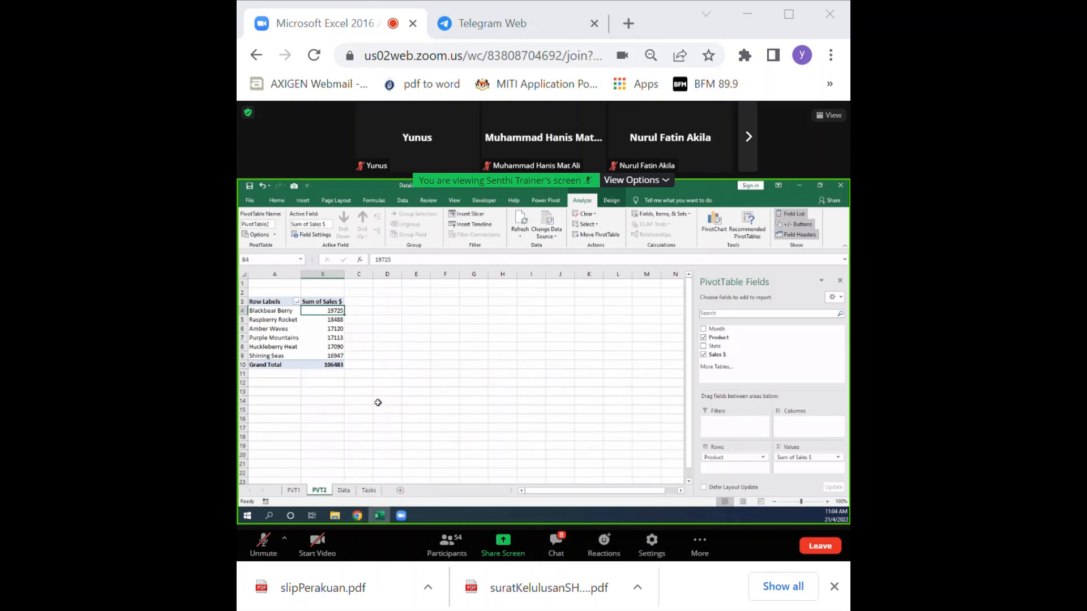
Step: Create a PivotTable from the Data sheet's table on a new worksheet and rename that sheet PVT3
left_click(343, 490)
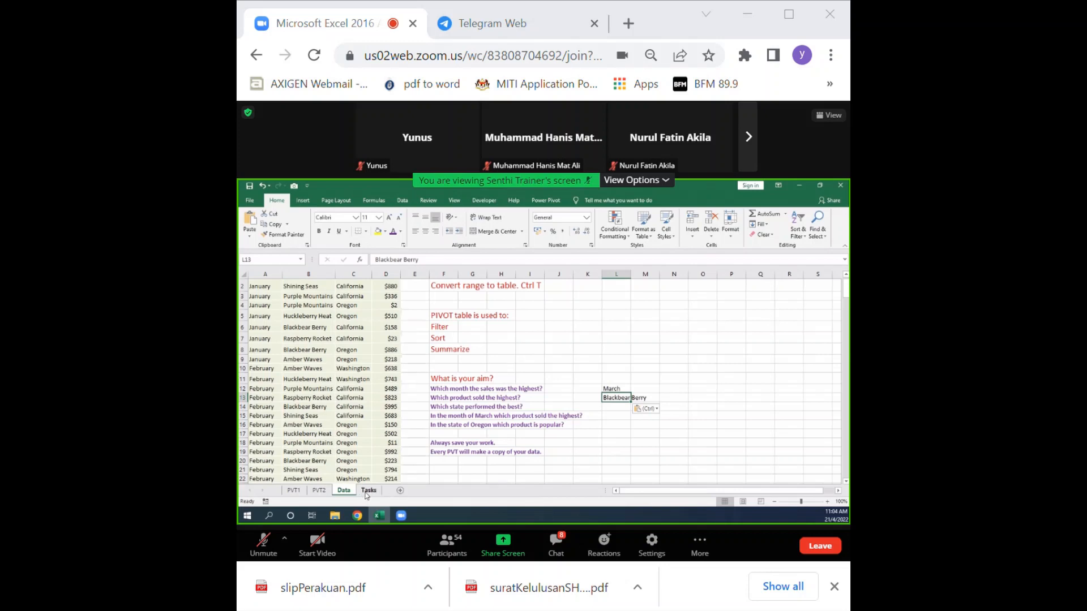
left_click(319, 388)
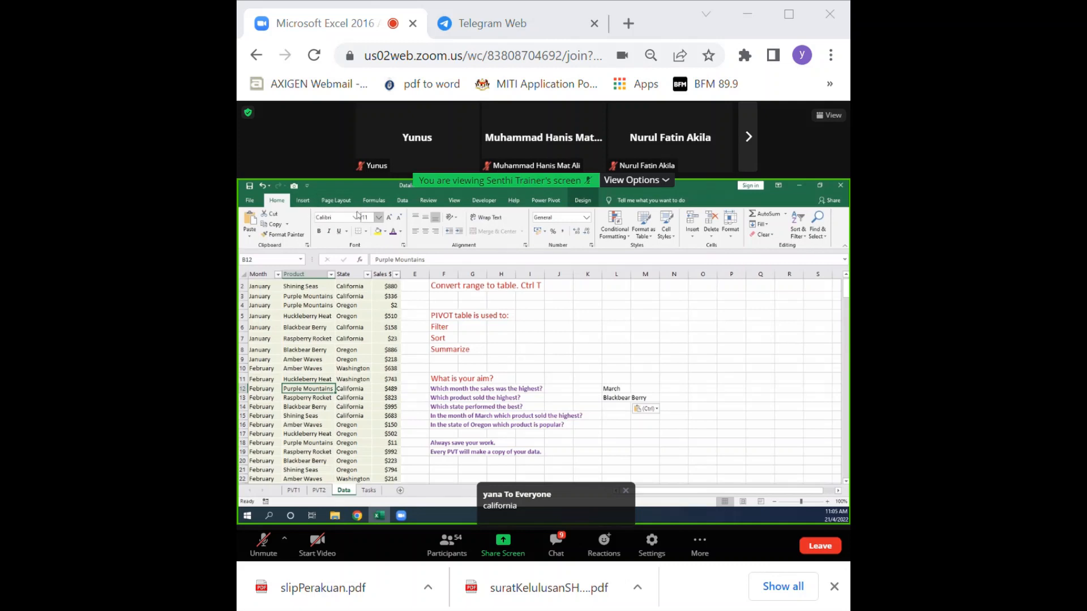
left_click(582, 200)
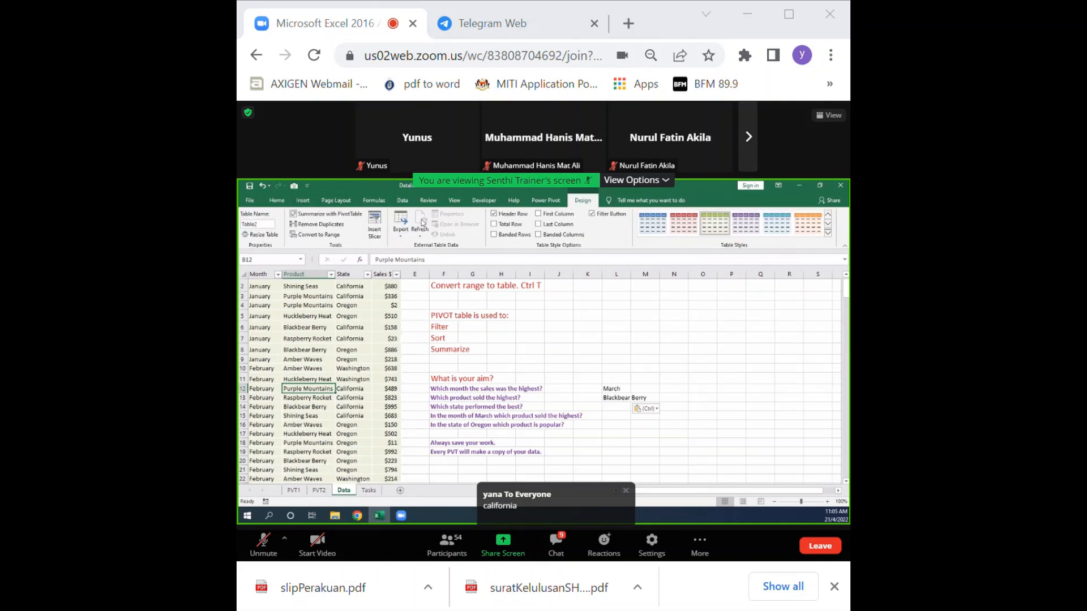
left_click(348, 218)
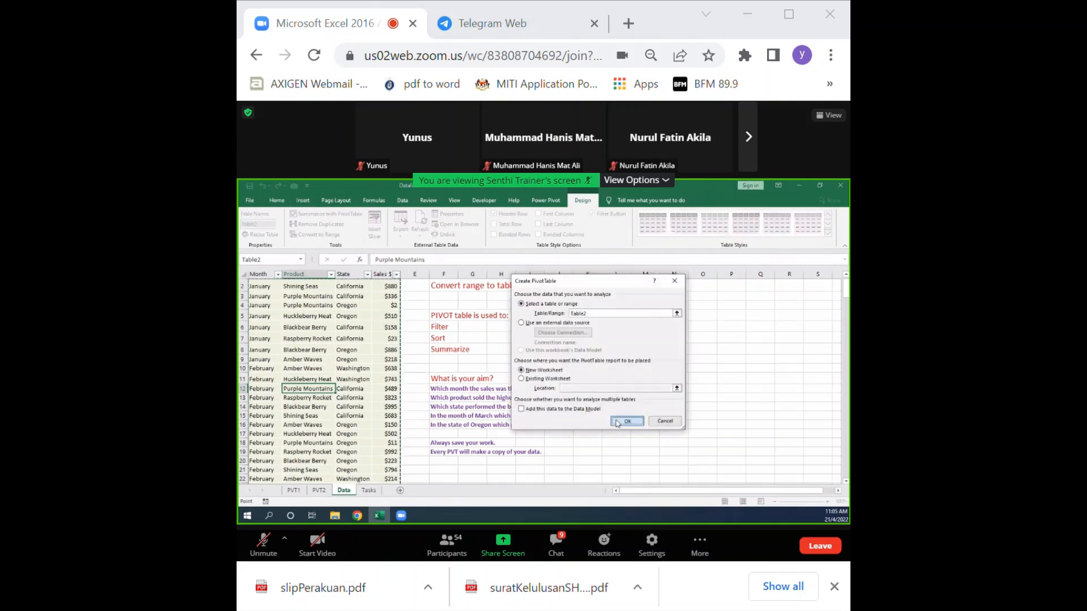
key("Return")
double_click(347, 491)
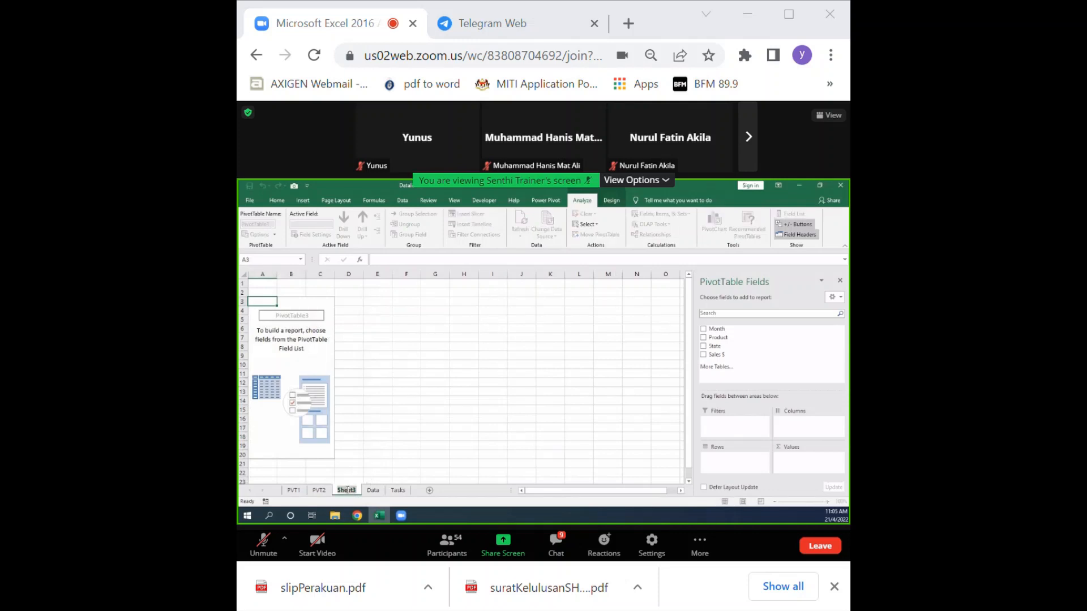
type("PVT3")
Step: Summarize Sales $ by State, with State as rows, and sort the sales from largest to smallest
left_click_drag(712, 345, 722, 453)
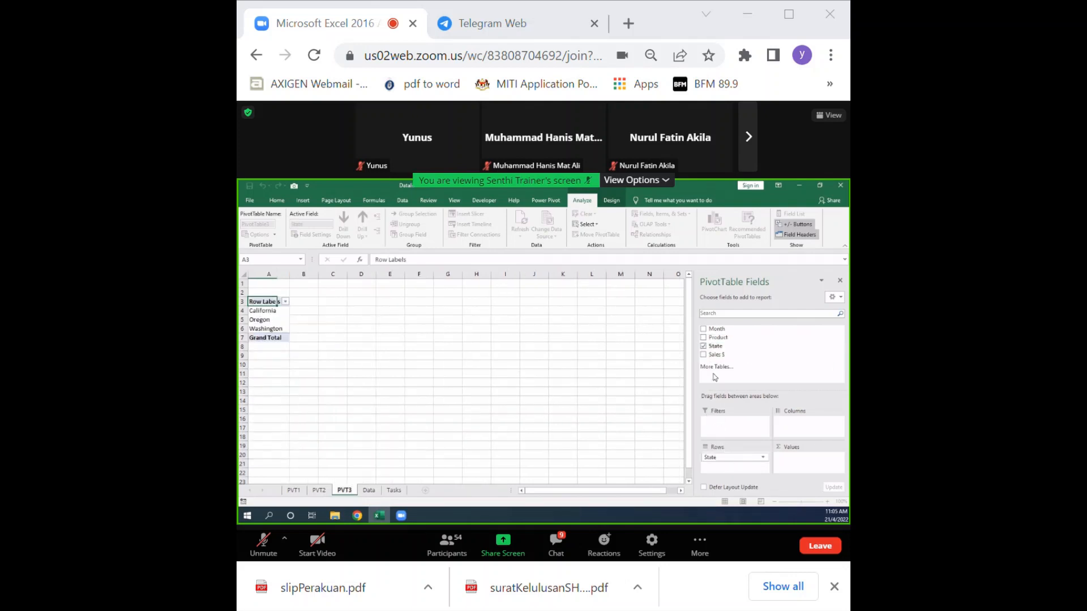
left_click_drag(719, 356, 786, 458)
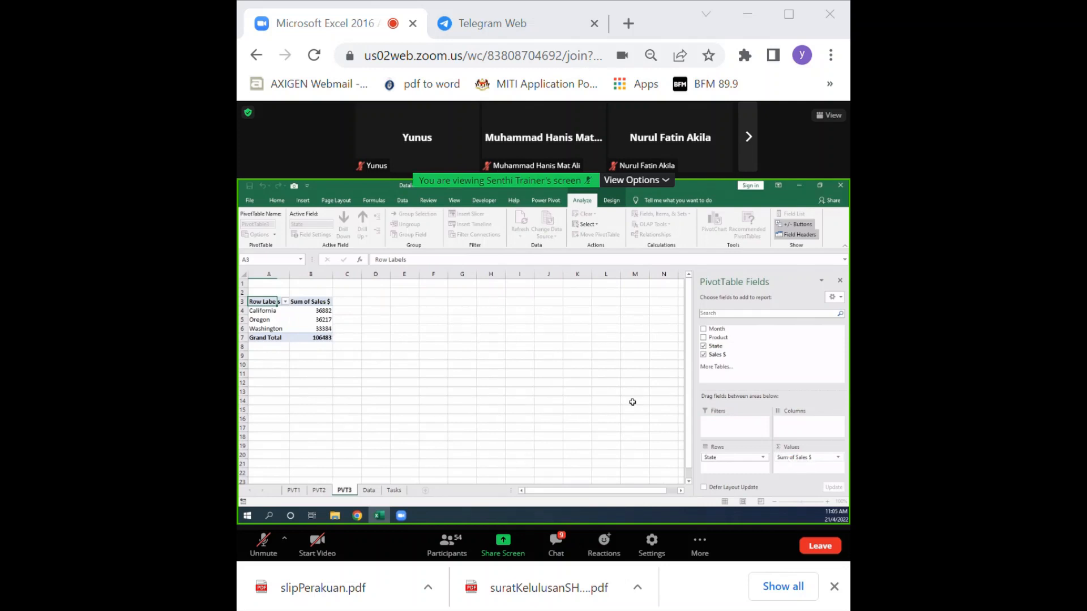
right_click(324, 311)
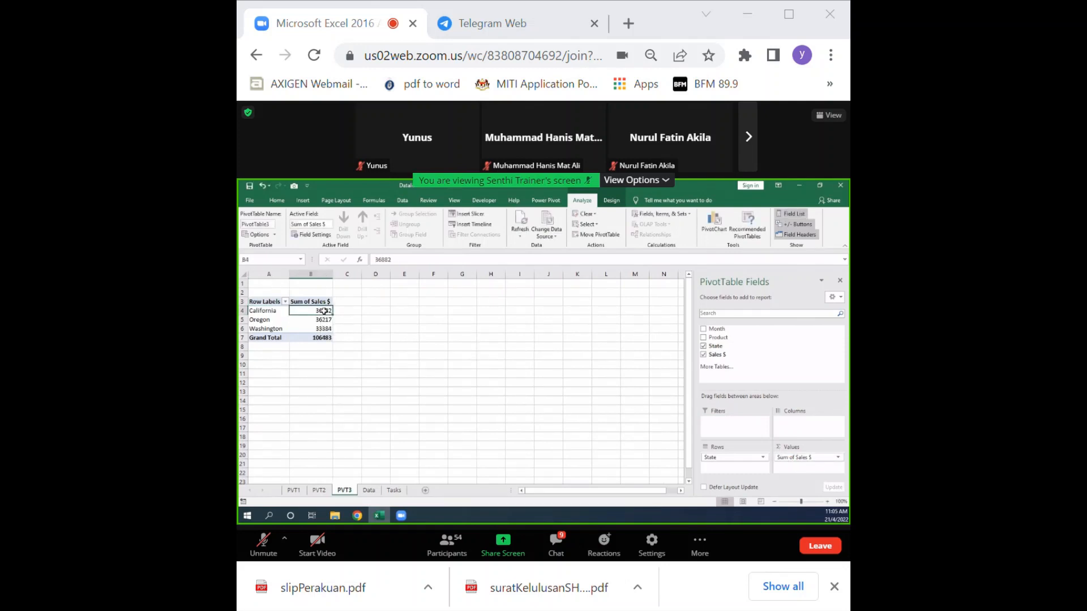
left_click(445, 376)
Step: Copy California from the PivotTable into cell L14 of the Data sheet as the answer for the best-performing state
left_click(280, 310)
left_click_drag(416, 262, 362, 257)
key("ctrl+c")
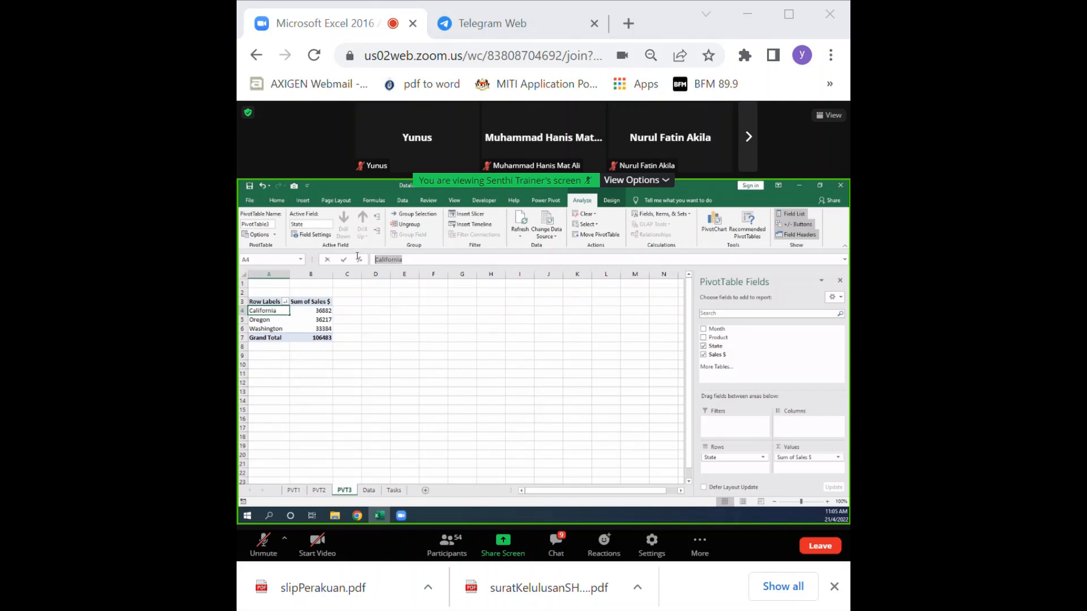
left_click(368, 491)
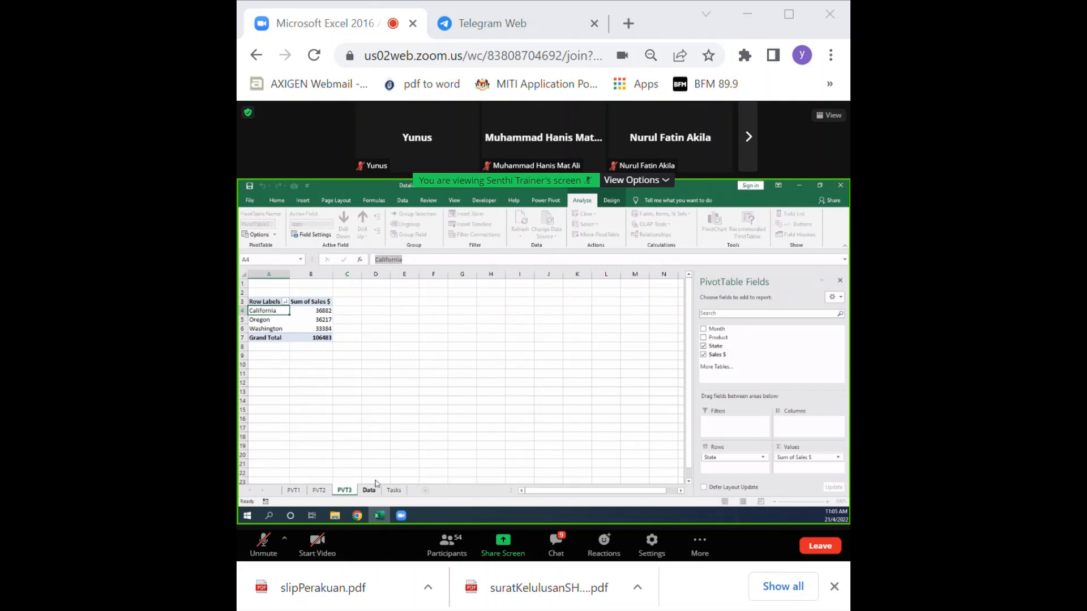
left_click(614, 406)
key("ctrl+v")
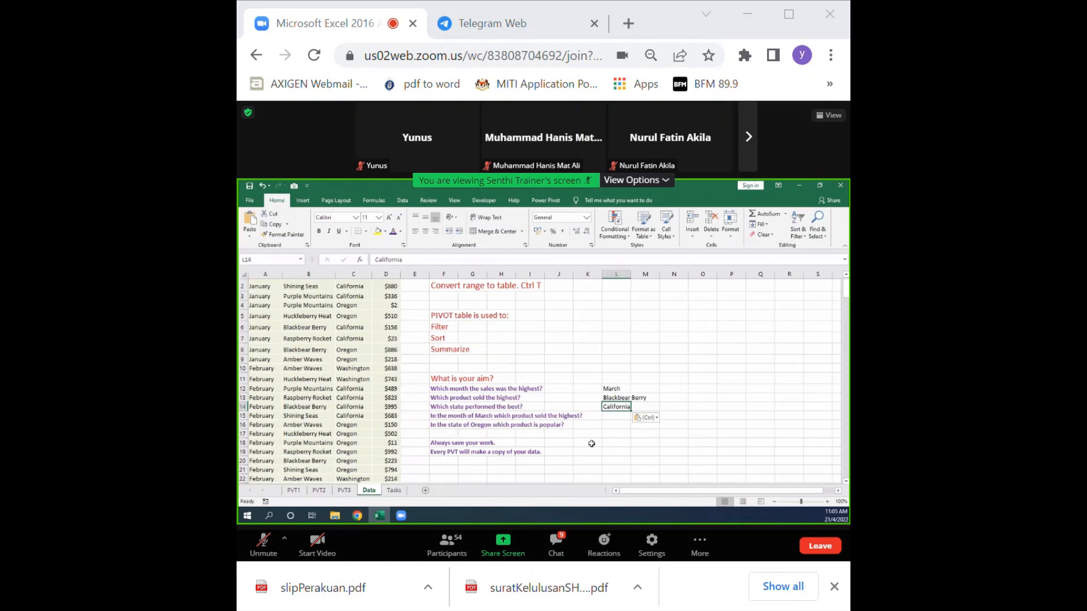
left_click(486, 417)
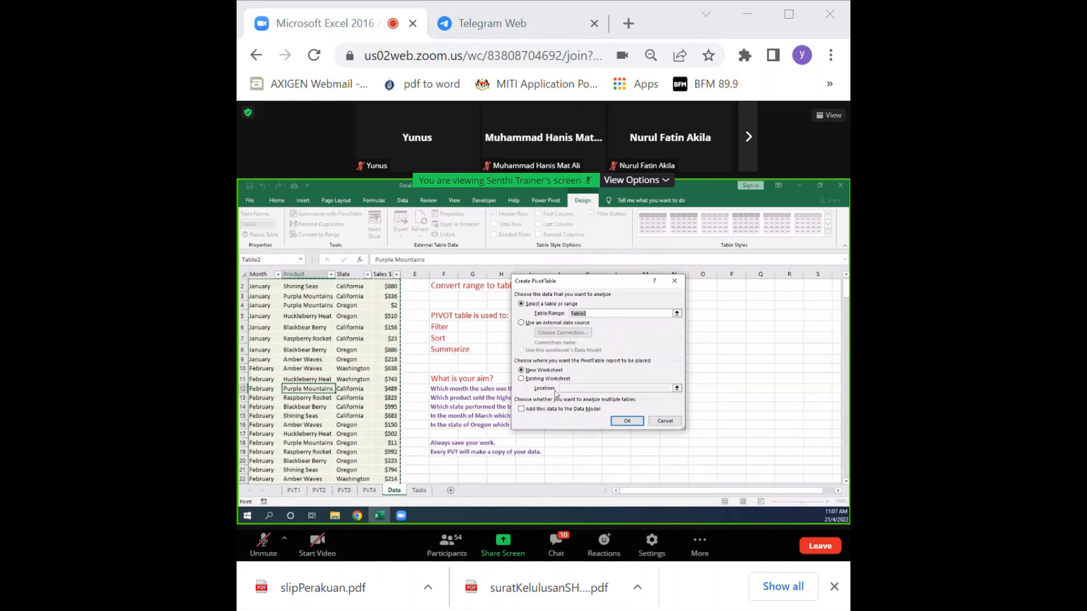
Step: Create another PivotTable from Table2 on the existing PVT4 worksheet, placed at cell A13
left_click(542, 379)
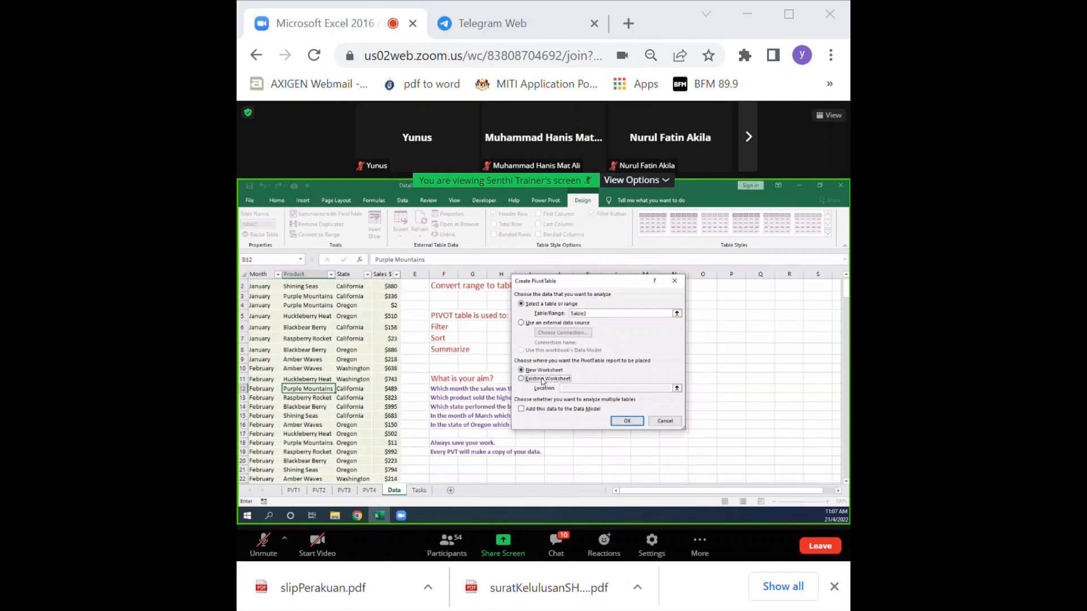
left_click(676, 388)
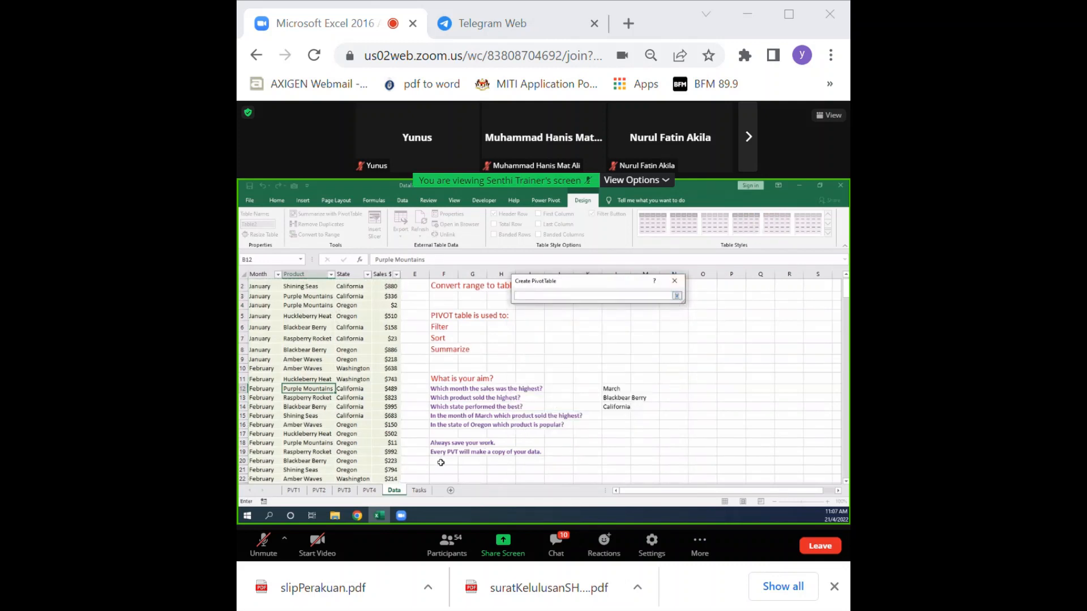
left_click(370, 490)
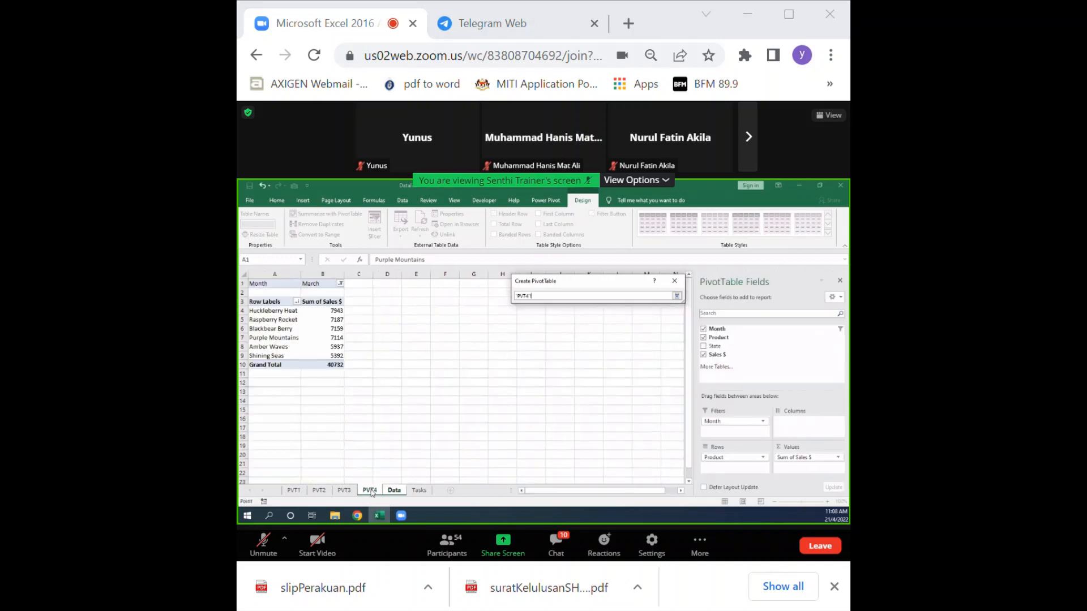
left_click(274, 391)
left_click(676, 296)
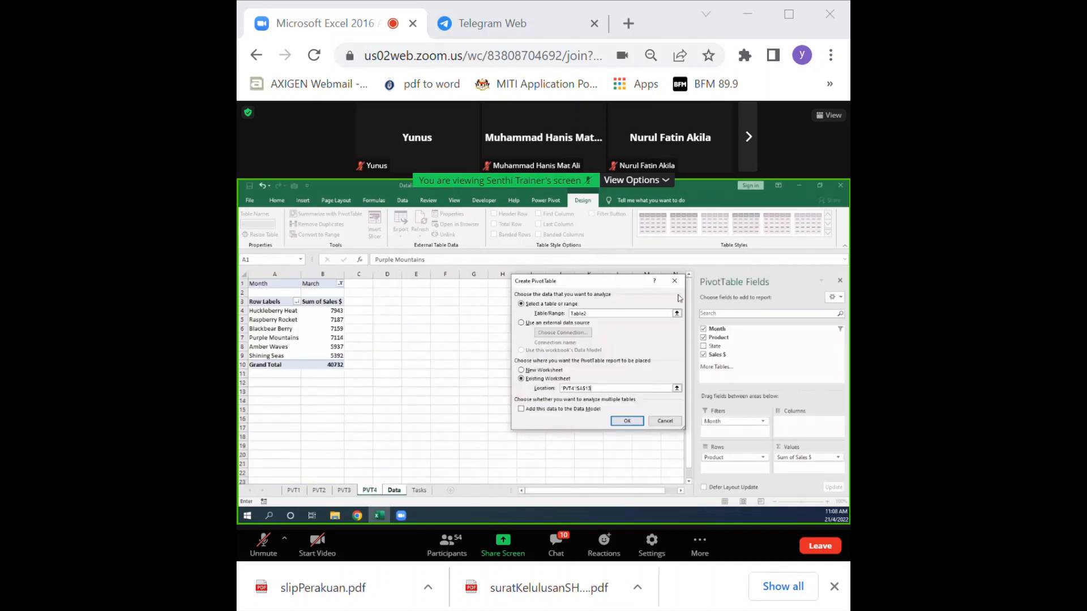
left_click(627, 422)
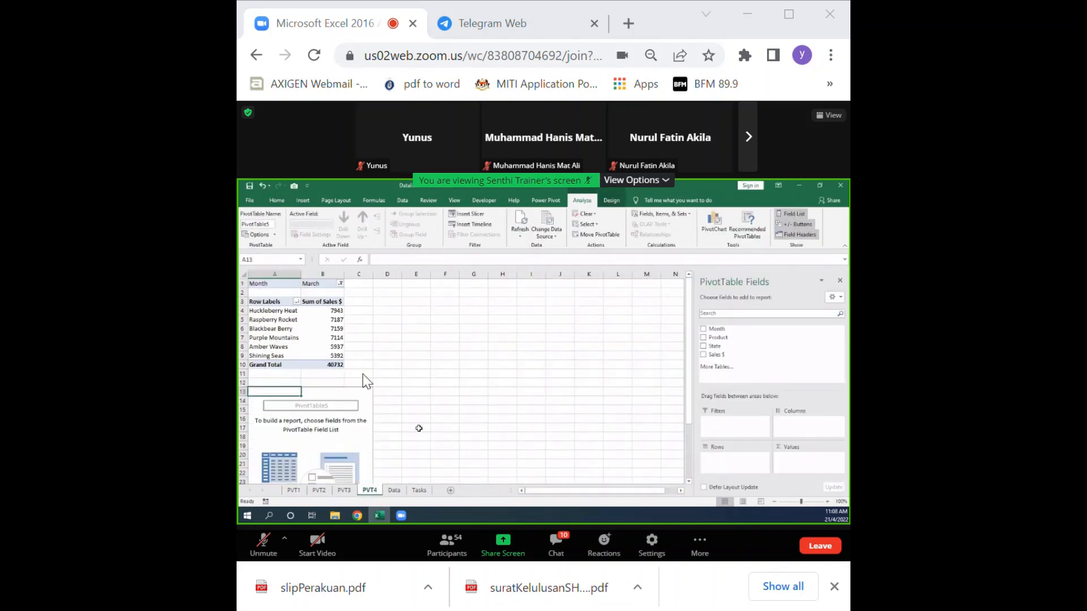
Step: Lay out the lower PivotTable with Product as rows, Month as columns and Sales $ as values
scroll(368, 436, "down", 1)
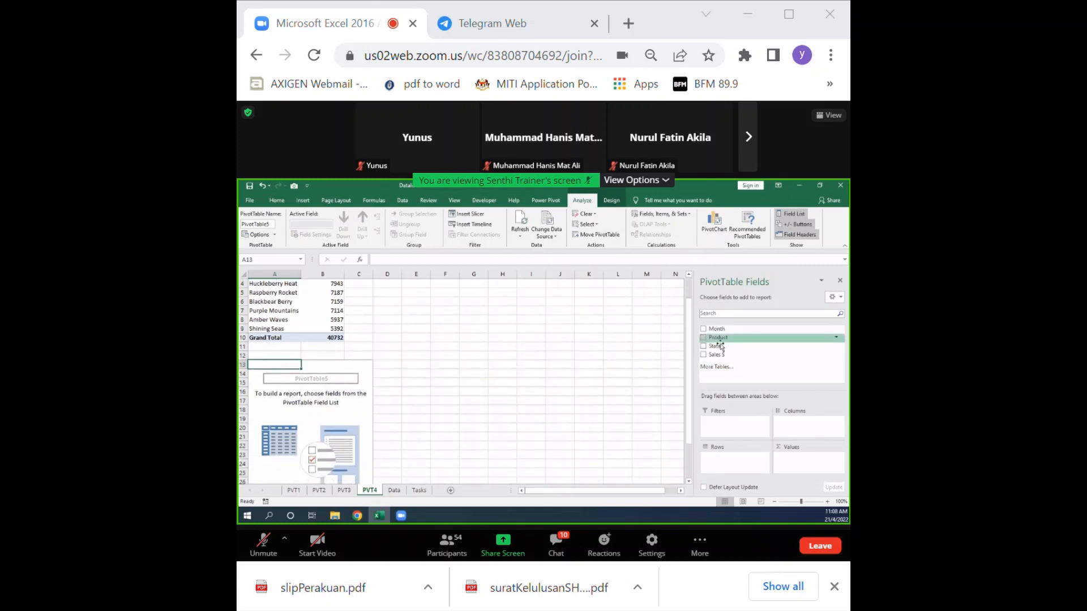
left_click_drag(717, 337, 715, 459)
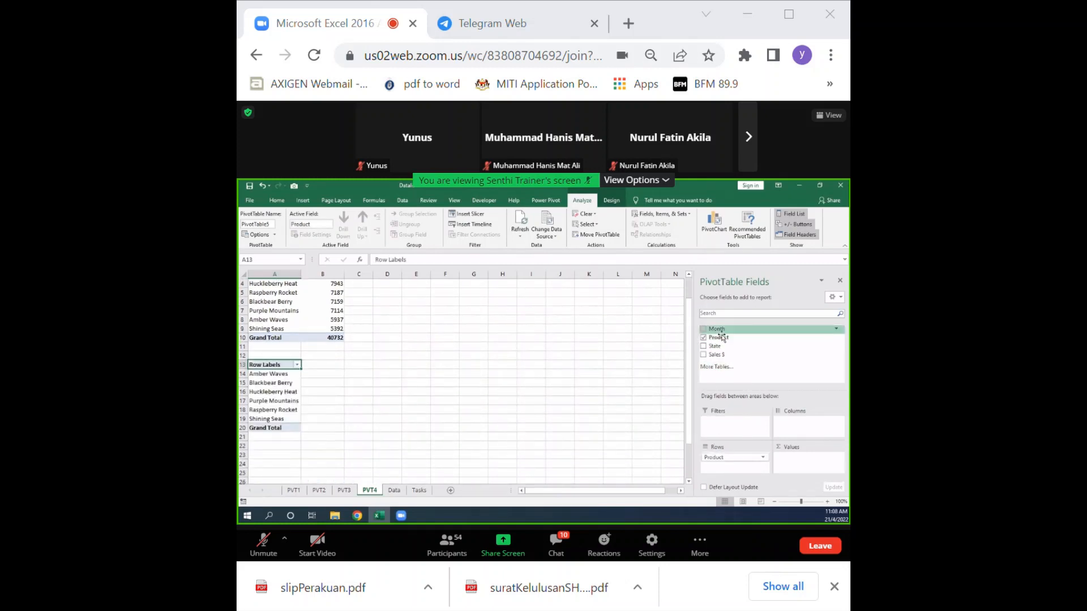
left_click_drag(720, 329, 788, 416)
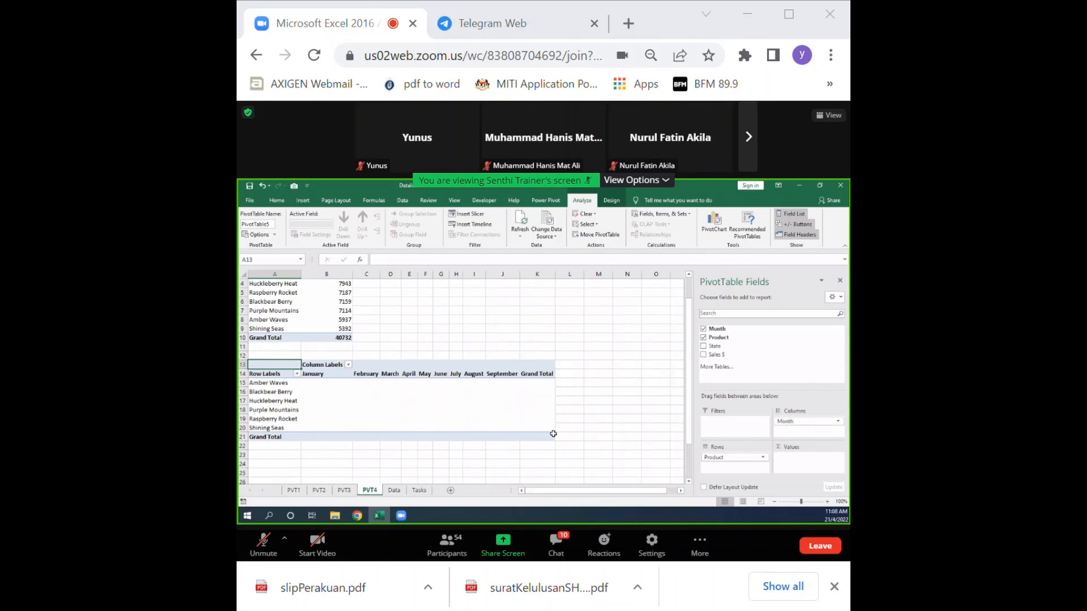
left_click_drag(718, 356, 778, 456)
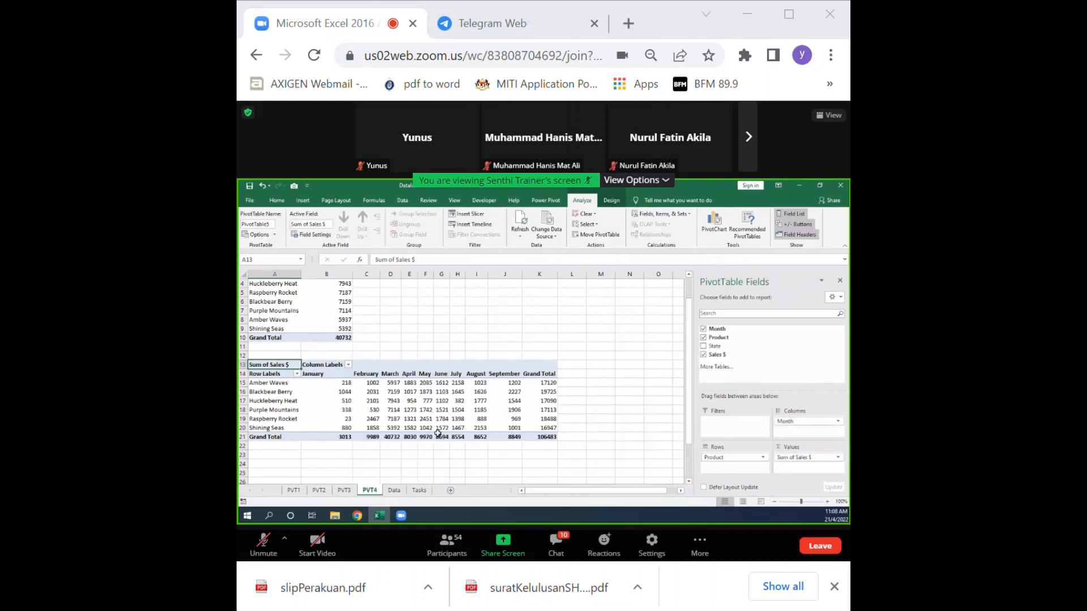
Step: Filter the lower PivotTable's column labels to show only March
scroll(358, 400, "up", 1)
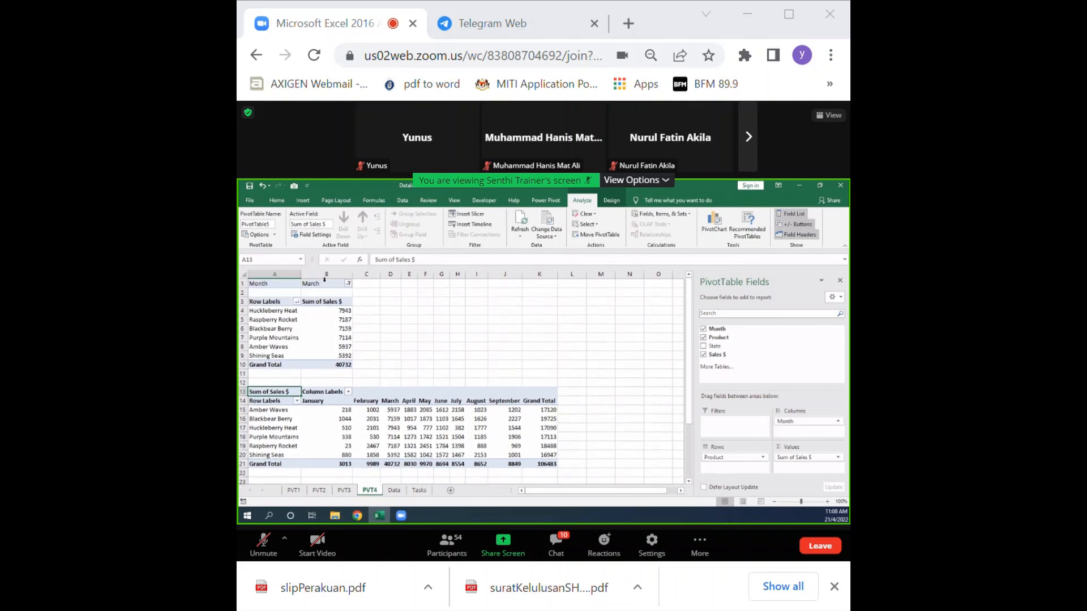
left_click(347, 391)
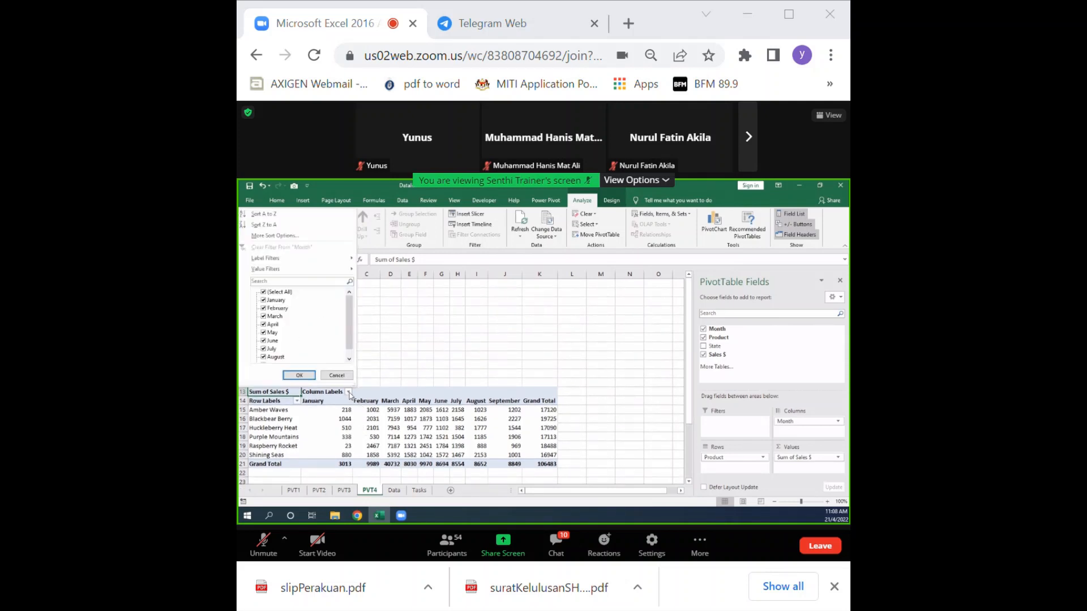
left_click(264, 291)
left_click(263, 316)
left_click(300, 376)
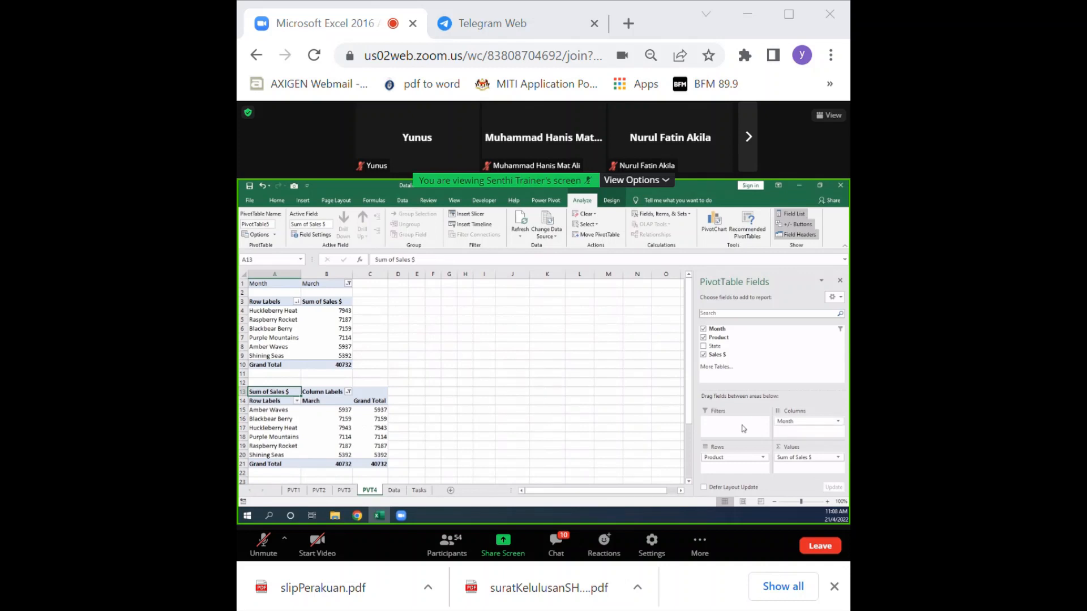
Step: Compare the field layouts of the two PivotTables on PVT4 and review the lower table's Month filter and Grand Total values
left_click(303, 329)
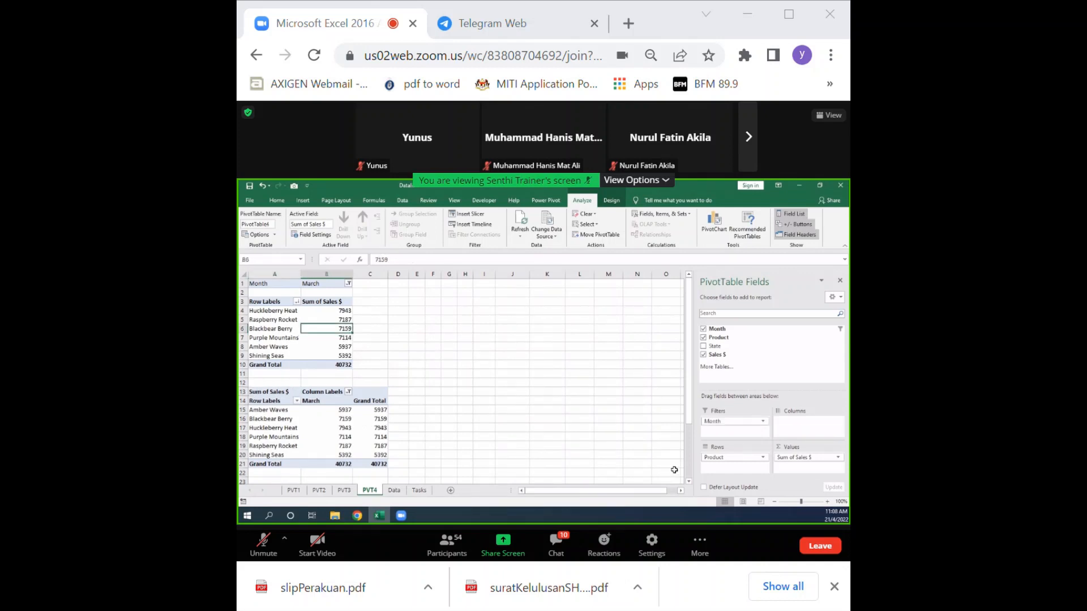
left_click(363, 426)
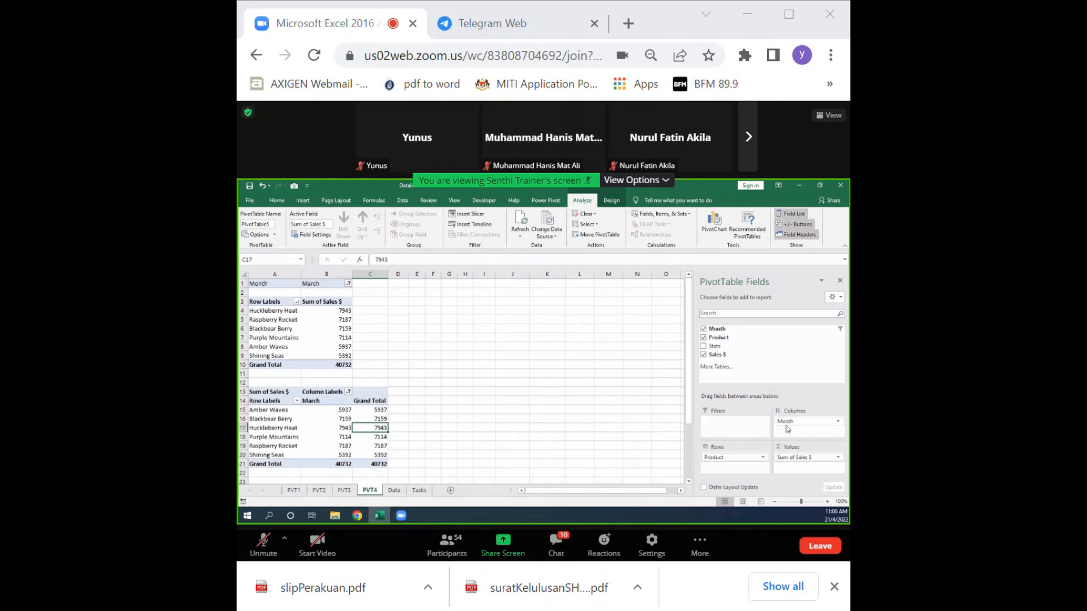
left_click(348, 392)
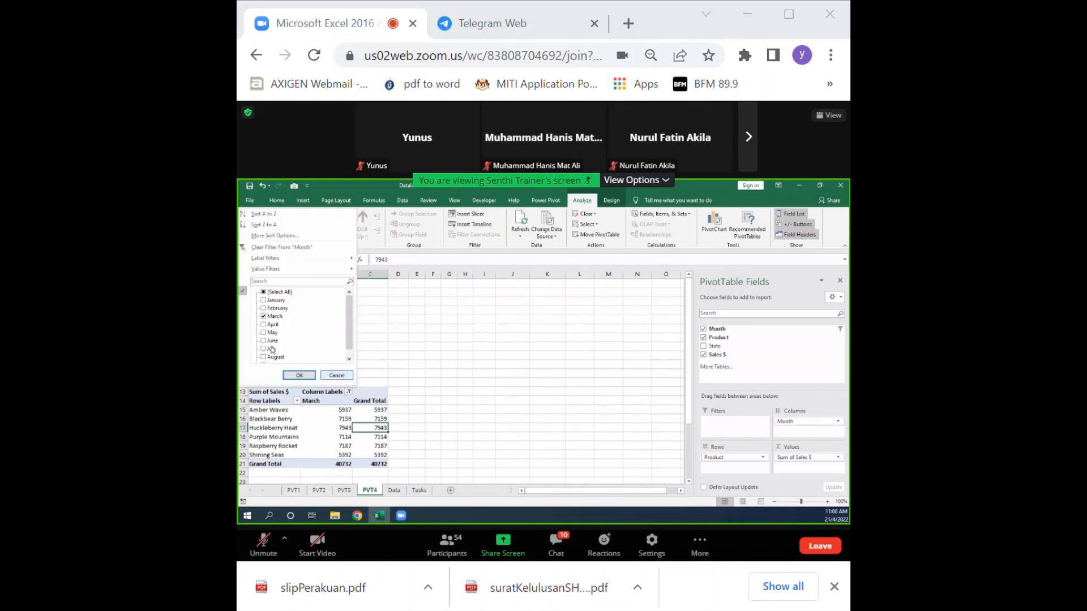
left_click(292, 377)
left_click(362, 410)
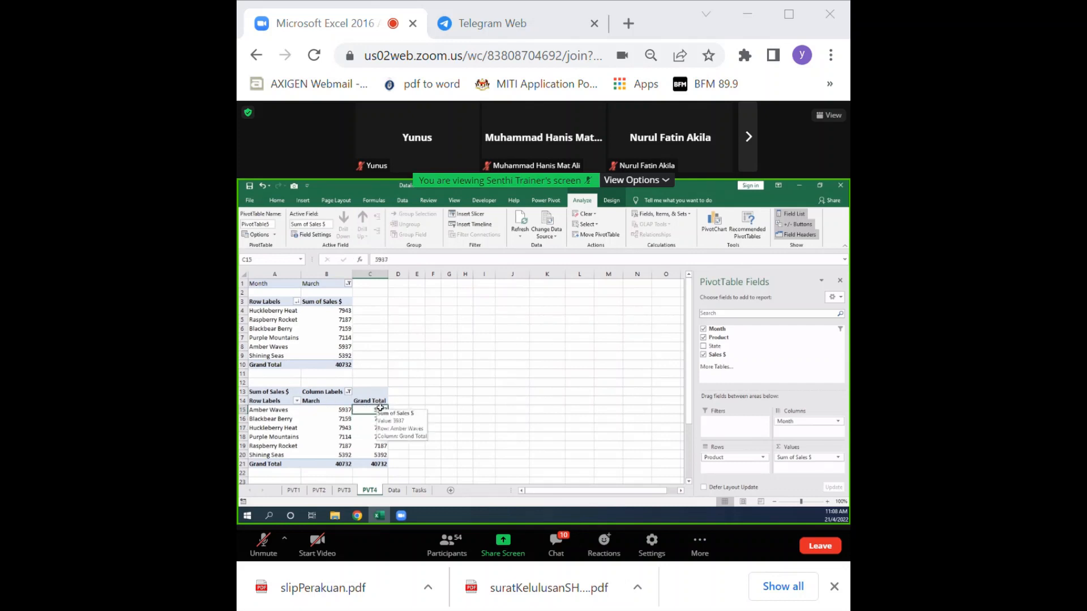
right_click(380, 408)
mouse_move(421, 321)
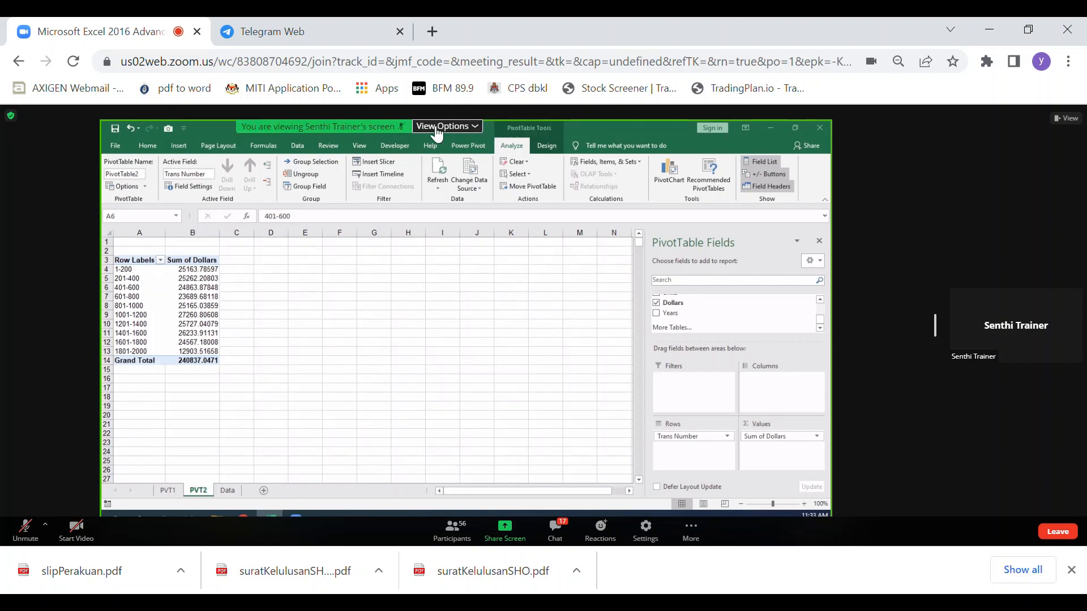
left_click(303, 127)
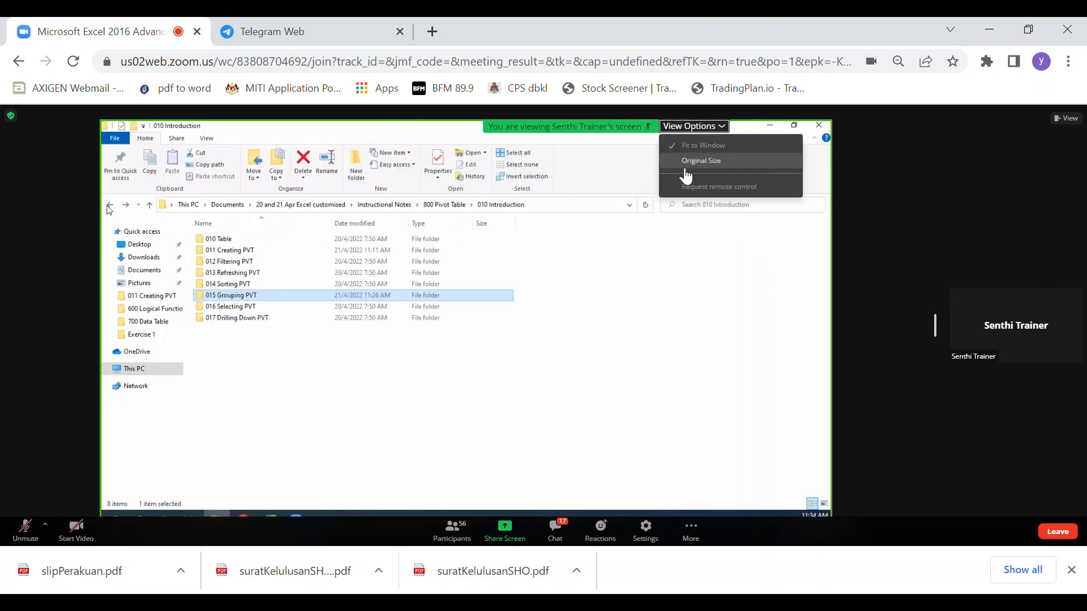
left_click_drag(732, 165, 553, 162)
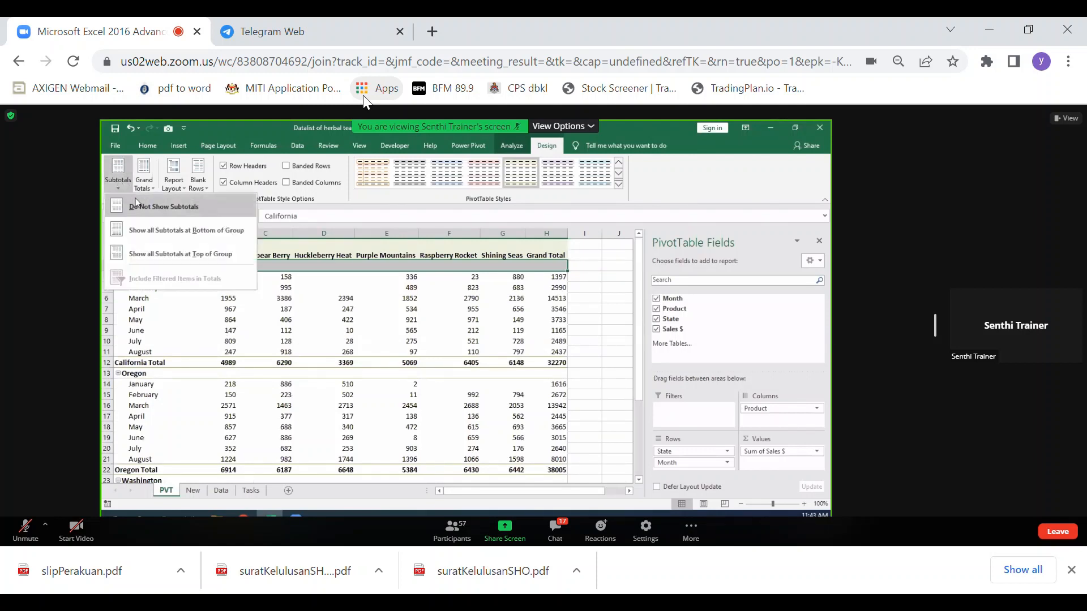
Step: Turn off all subtotals in the State and Month PivotTable on the PVT sheet
left_click(118, 173)
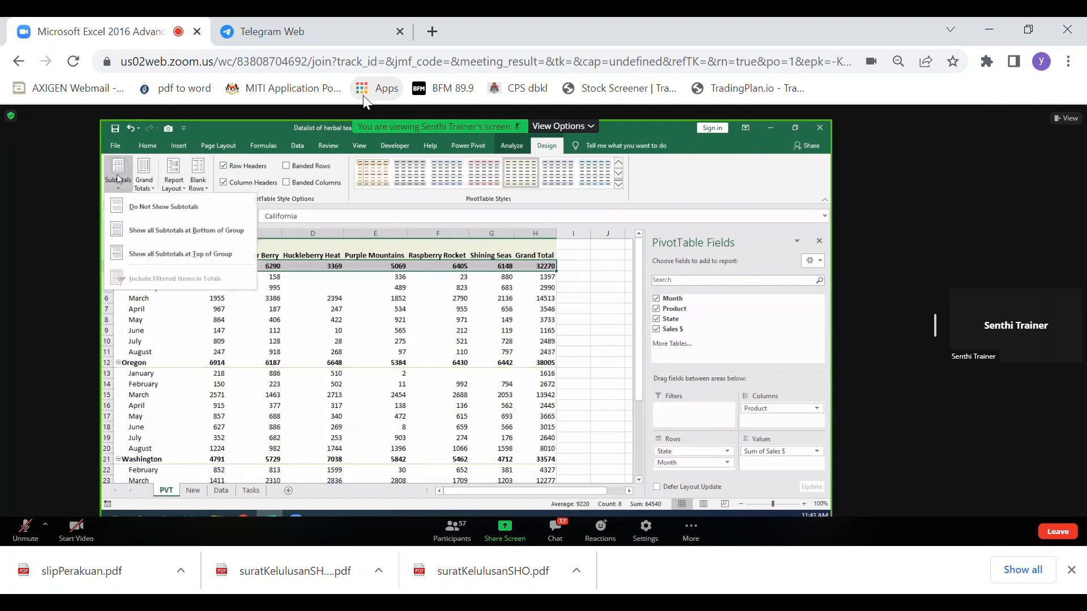
left_click(136, 208)
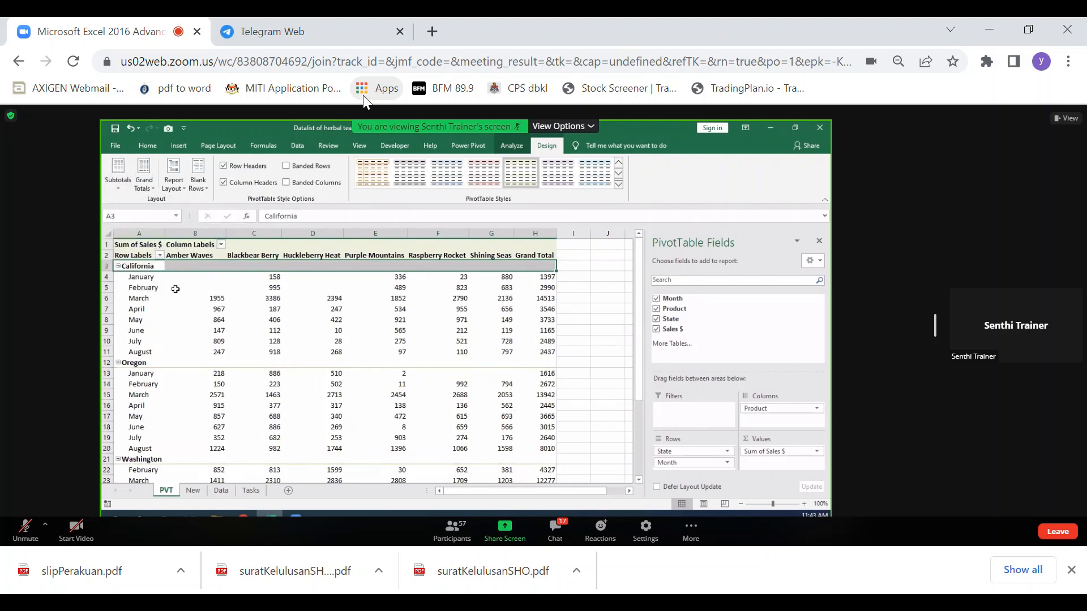
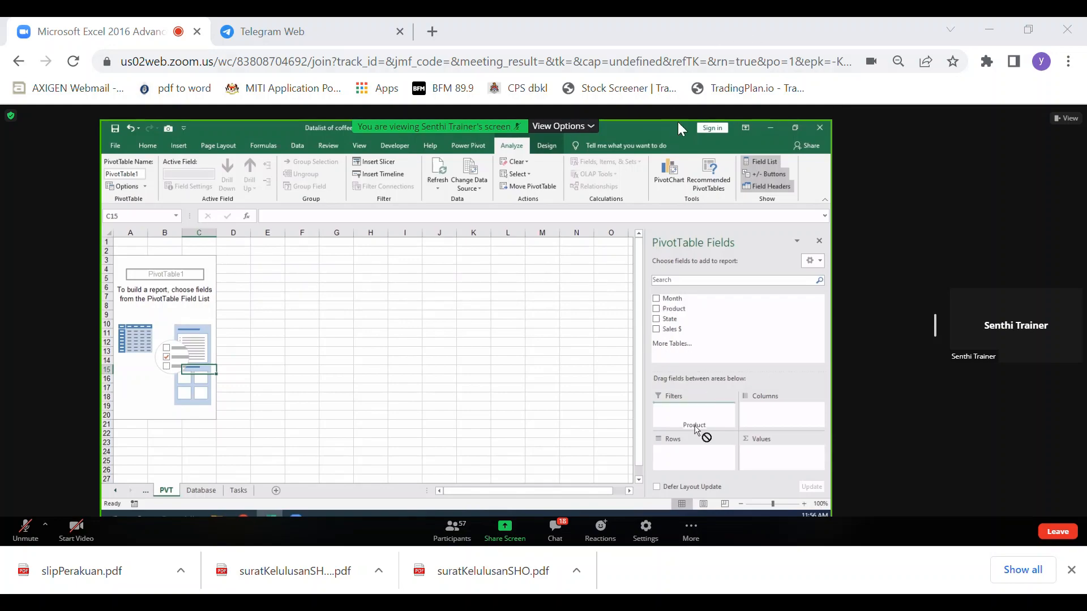
Step: Restore the browser window to a smaller size and switch the meeting layout to show participants above the shared screen
double_click(705, 30)
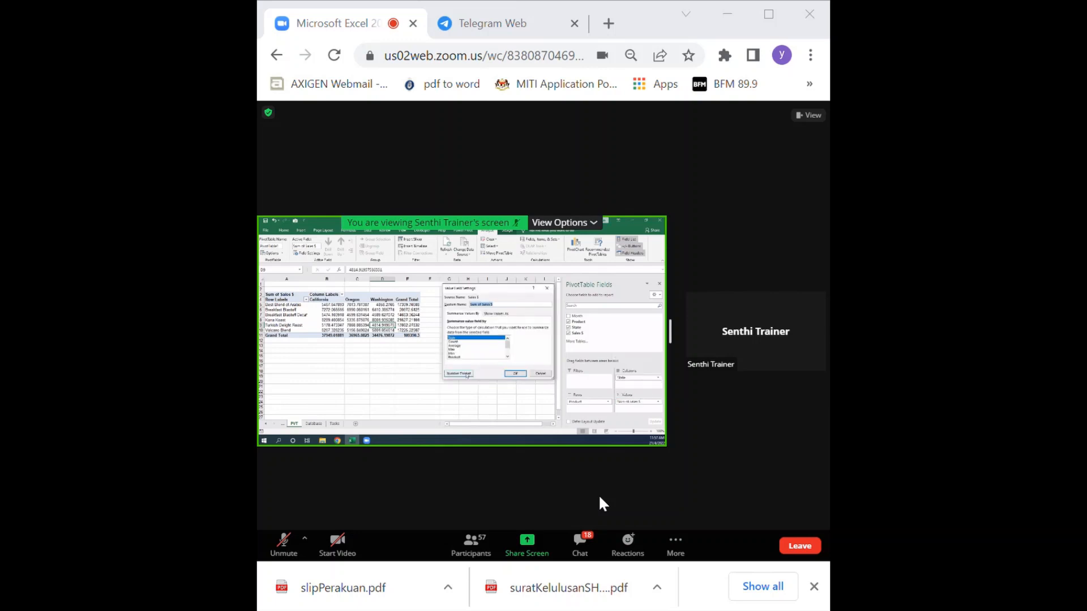
left_click(811, 116)
left_click(761, 143)
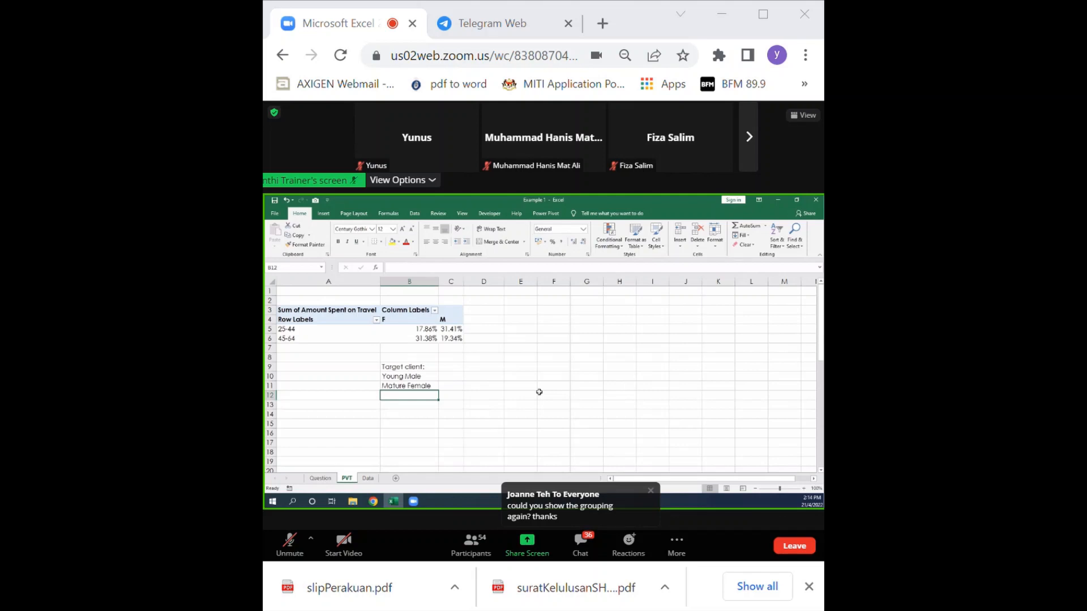
Step: Select the 25-44 age group row label in the travel spending PivotTable to examine its grouping
left_click(303, 329)
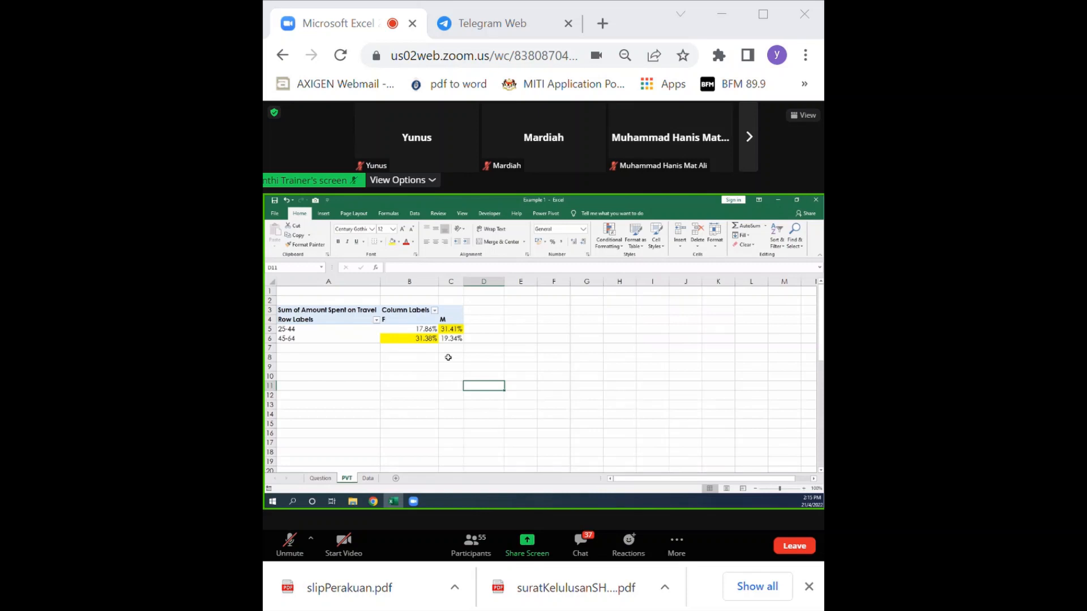
left_click(306, 329)
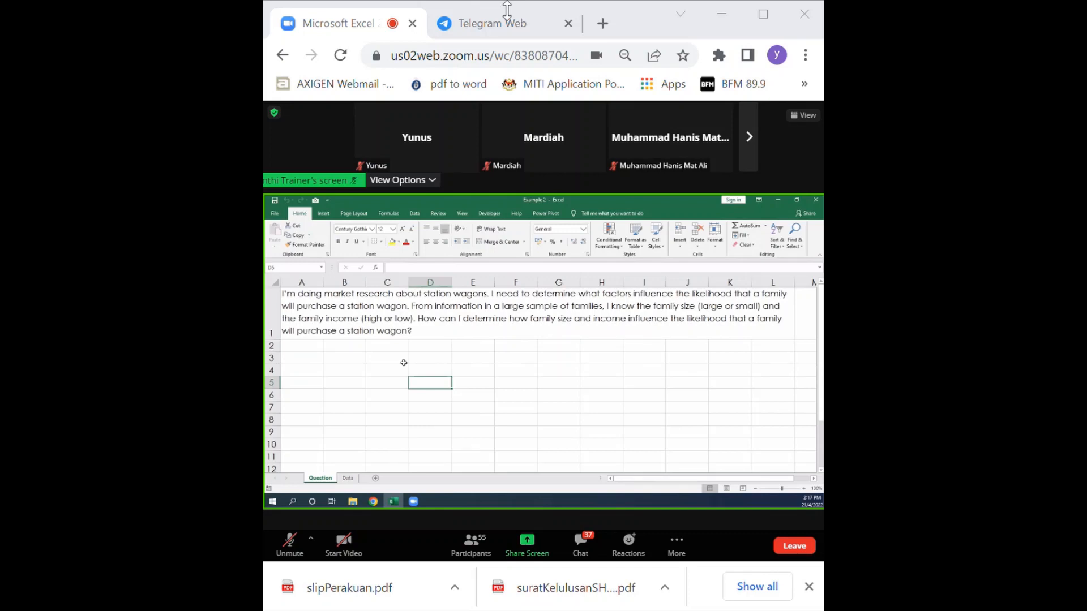
Step: Open the Data sheet of the Example 2 station wagon workbook
left_click(347, 479)
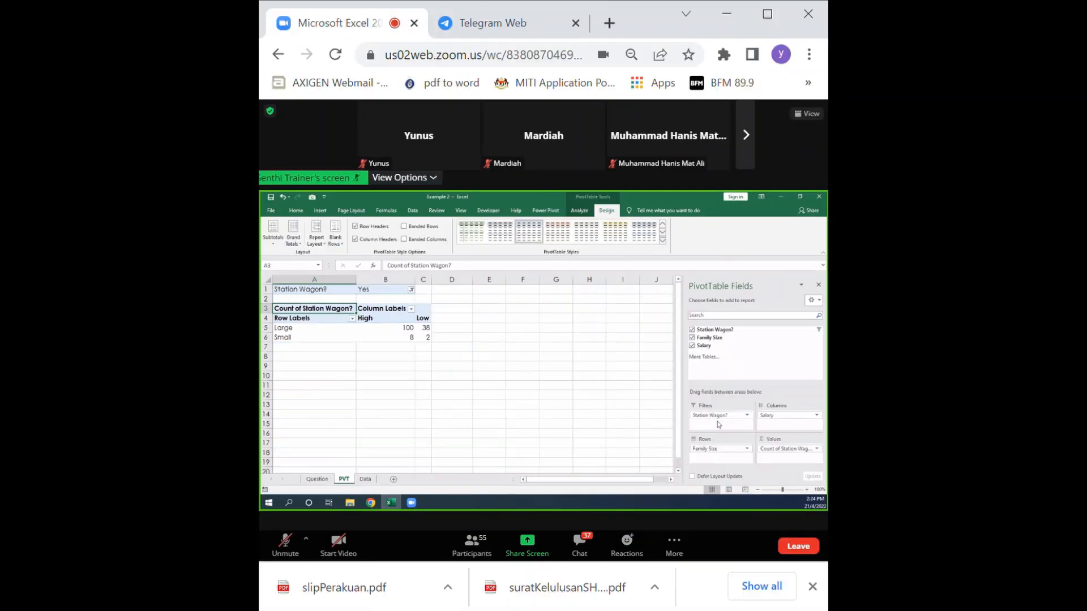
Step: Restore the maximized browser window to a smaller size
double_click(810, 28)
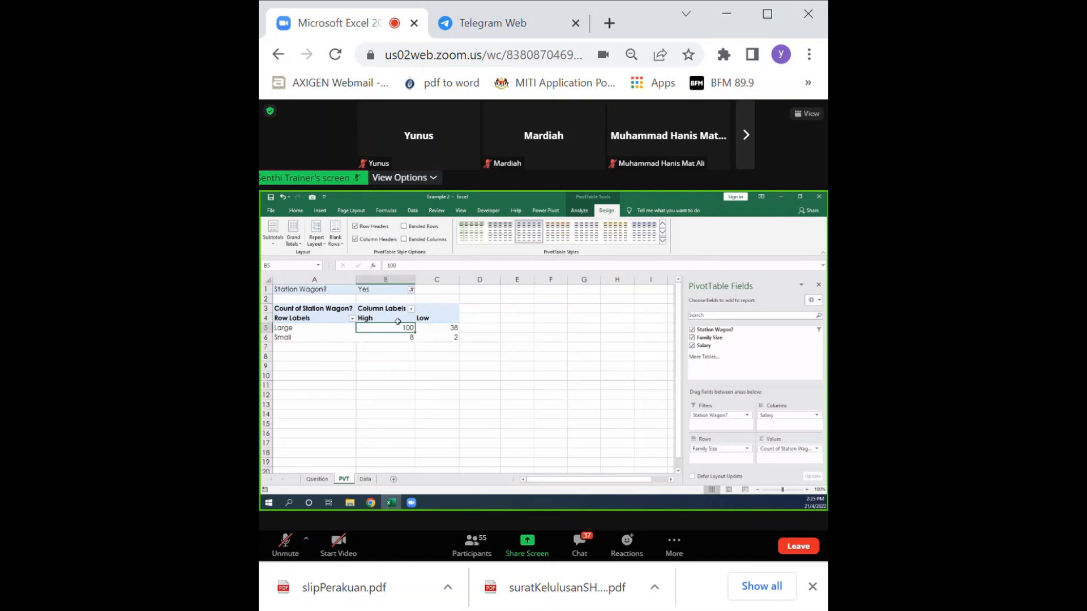
Step: Switch to File Explorer for the practice problems and clear the text selection across problems 1 and 2 in Problems.pdf
mouse_move(394, 326)
left_click(349, 502)
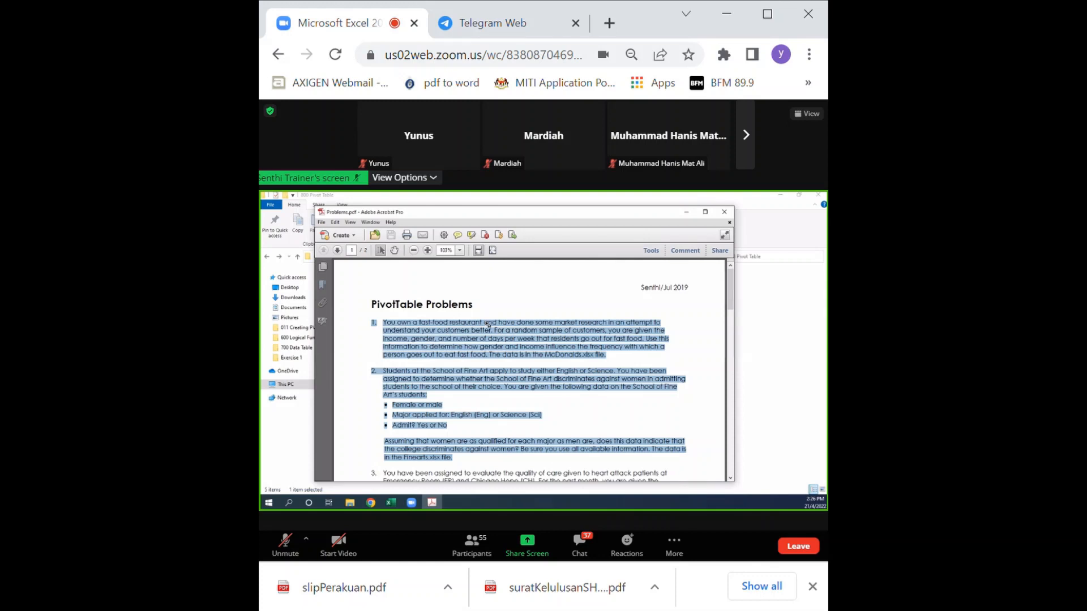
left_click(510, 363)
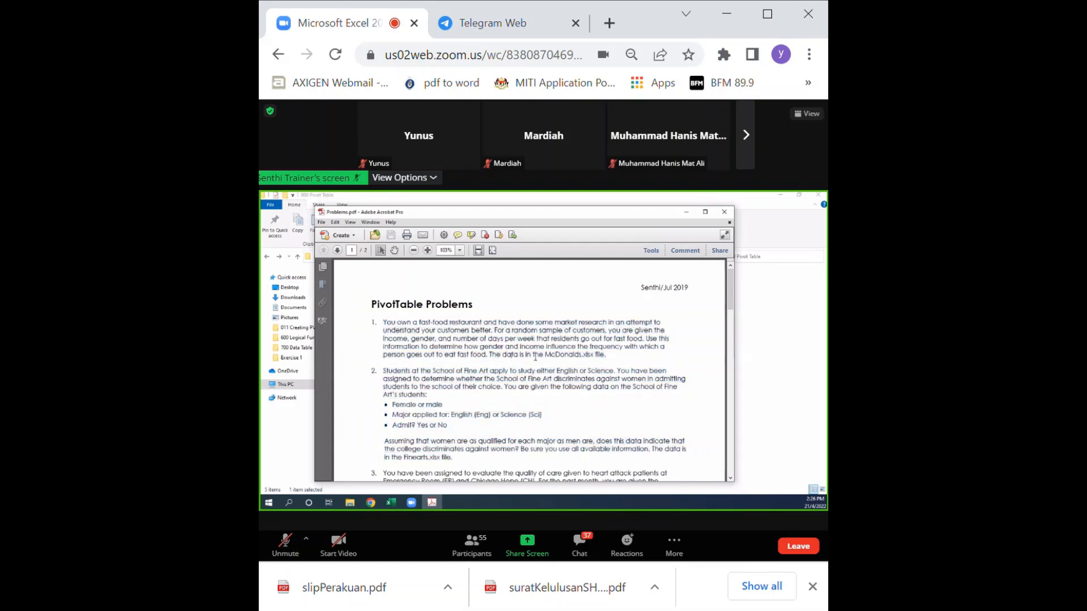